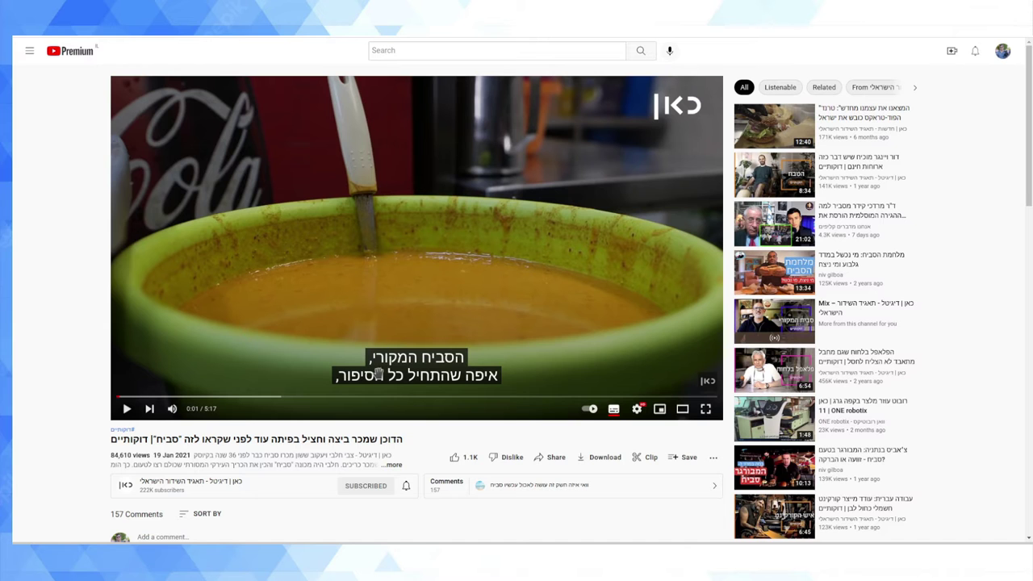
Return to the 'Hebrew with Hebrew subtitles' playlist and start its first video, the sabich documentary
key("alt+Left")
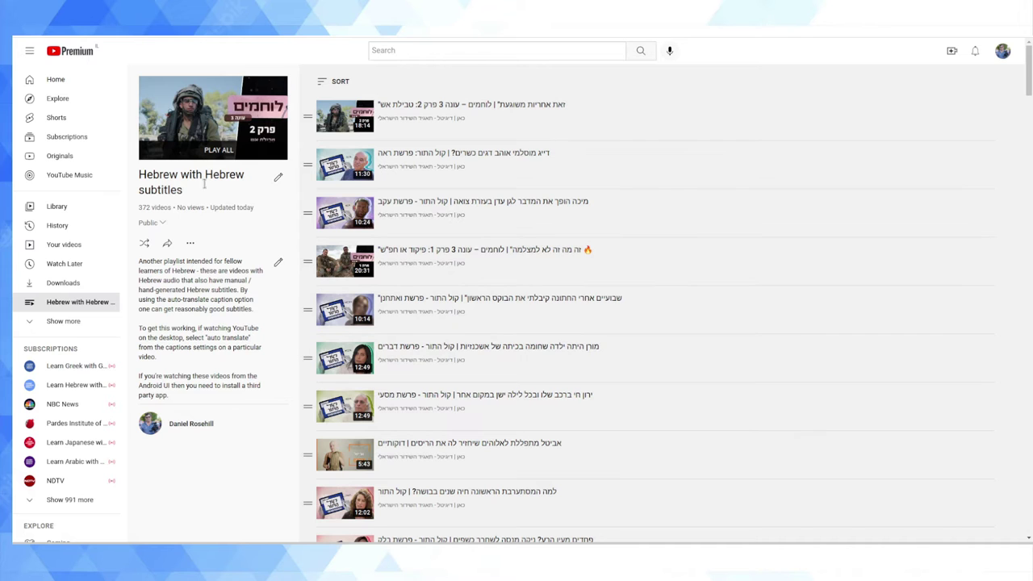
left_click(240, 115)
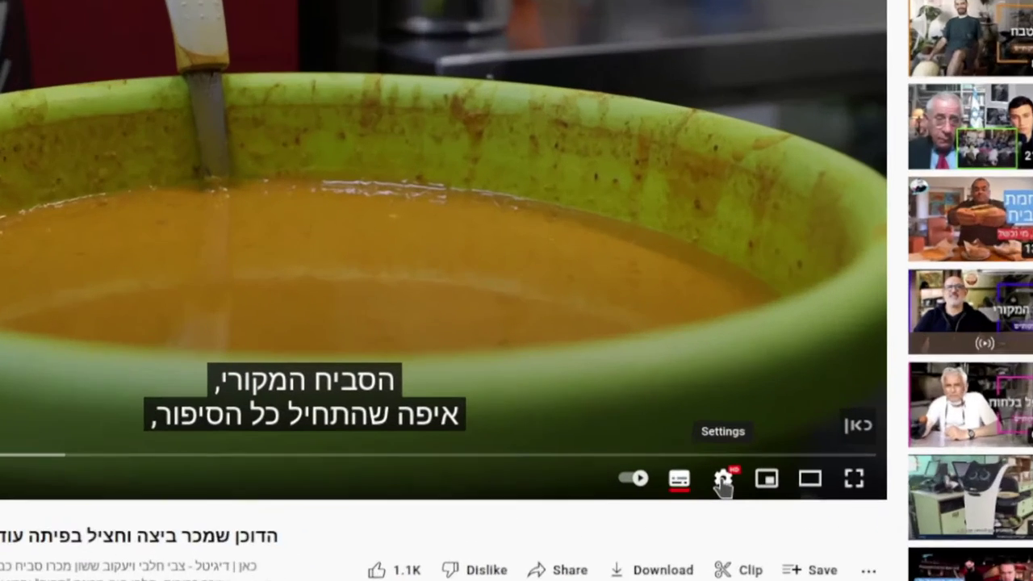
Auto-translate the sabich video's Hebrew subtitles into English through the Subtitles/CC settings
left_click(722, 480)
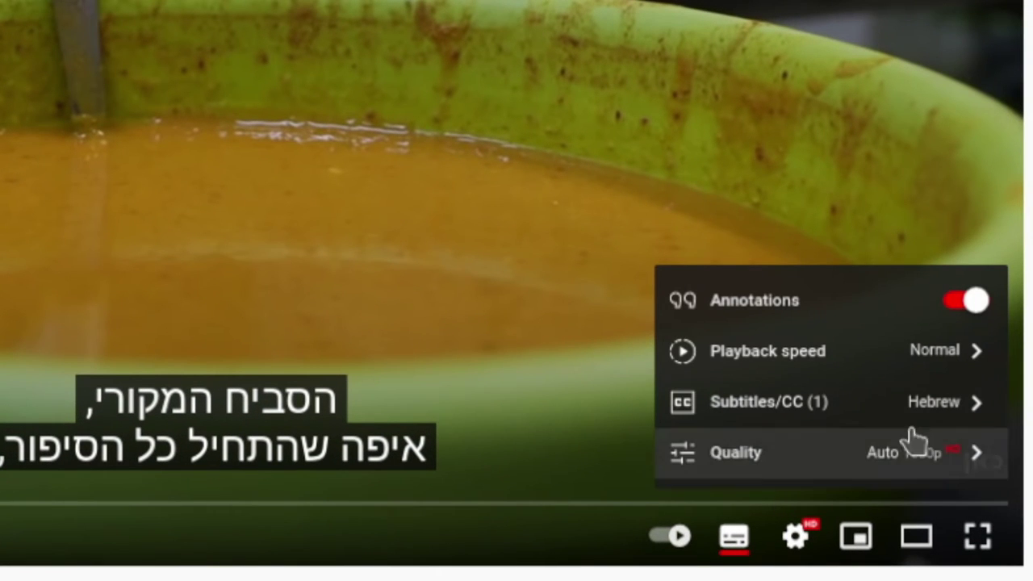
left_click(978, 407)
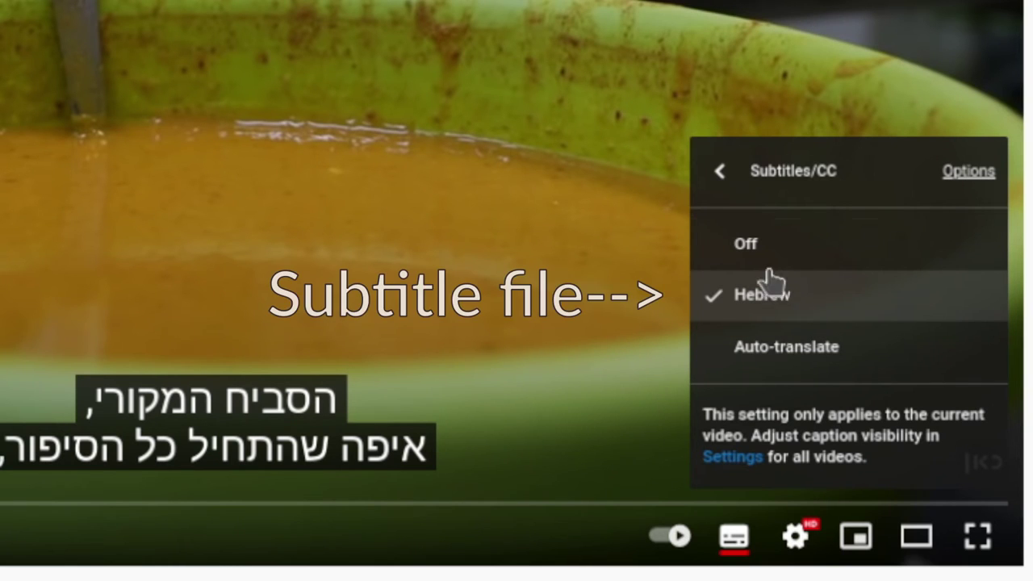
left_click(817, 370)
scroll(818, 279, "down", 9)
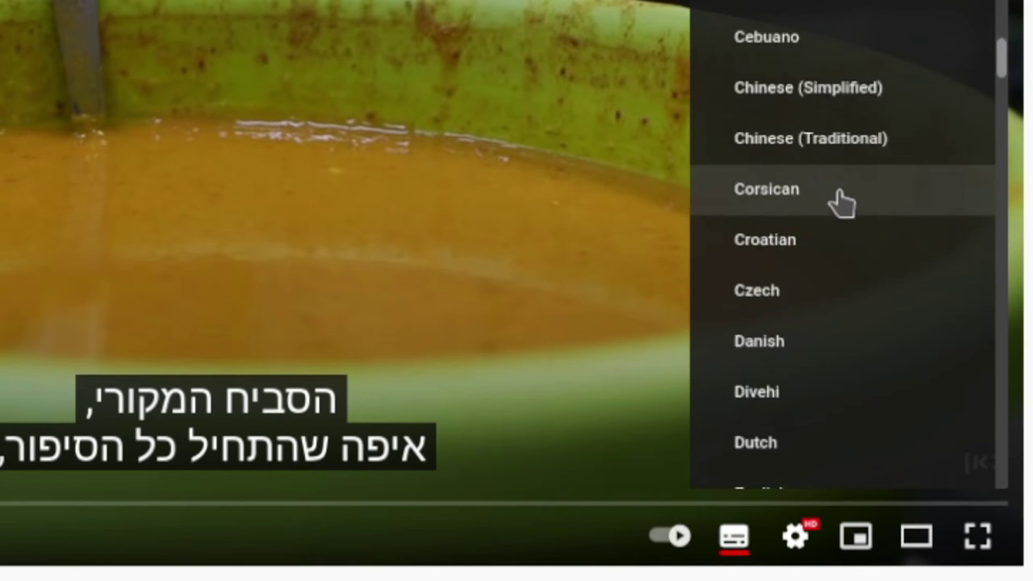
scroll(837, 194, "down", 16)
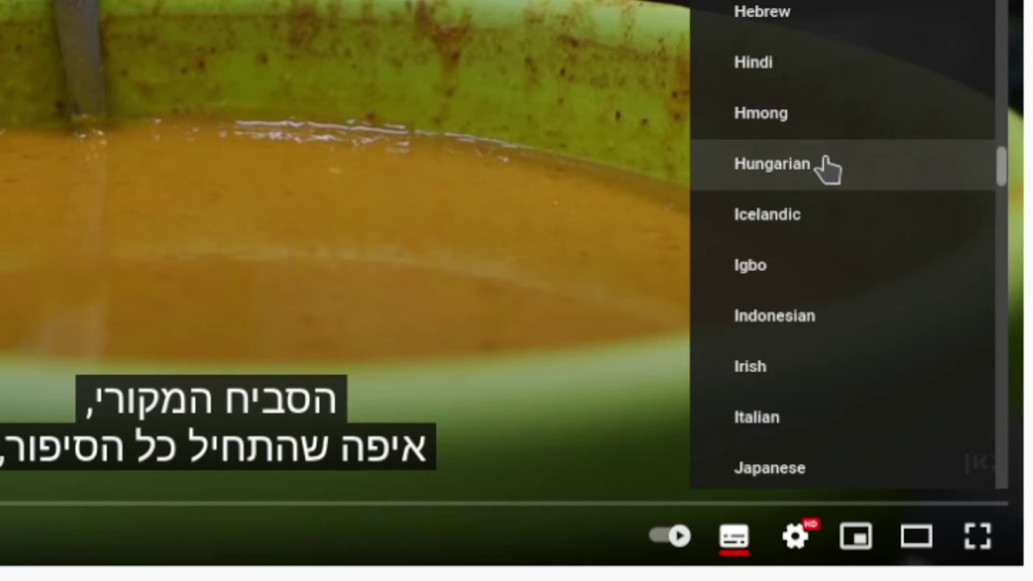
scroll(830, 161, "up", 13)
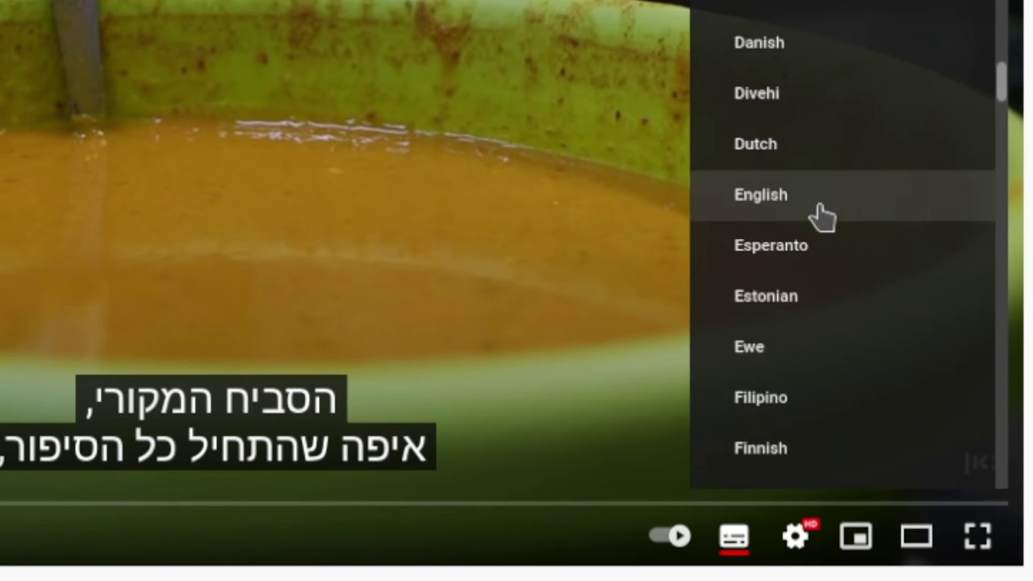
scroll(821, 206, "up", 4)
scroll(779, 371, "down", 3)
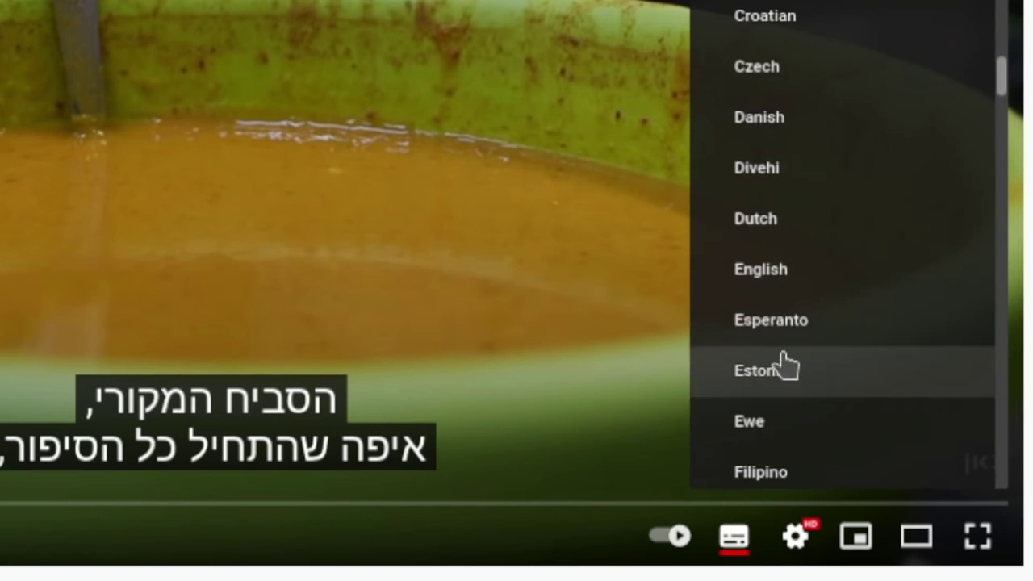
left_click(758, 282)
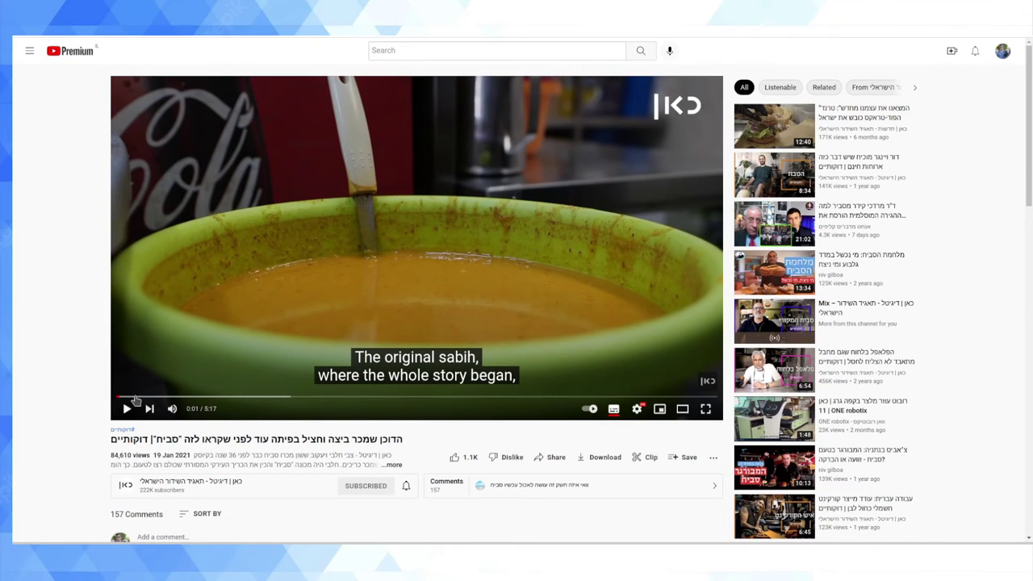
Set the Subtitles/CC auto-translate language to Irish for the sabich video
left_click(637, 408)
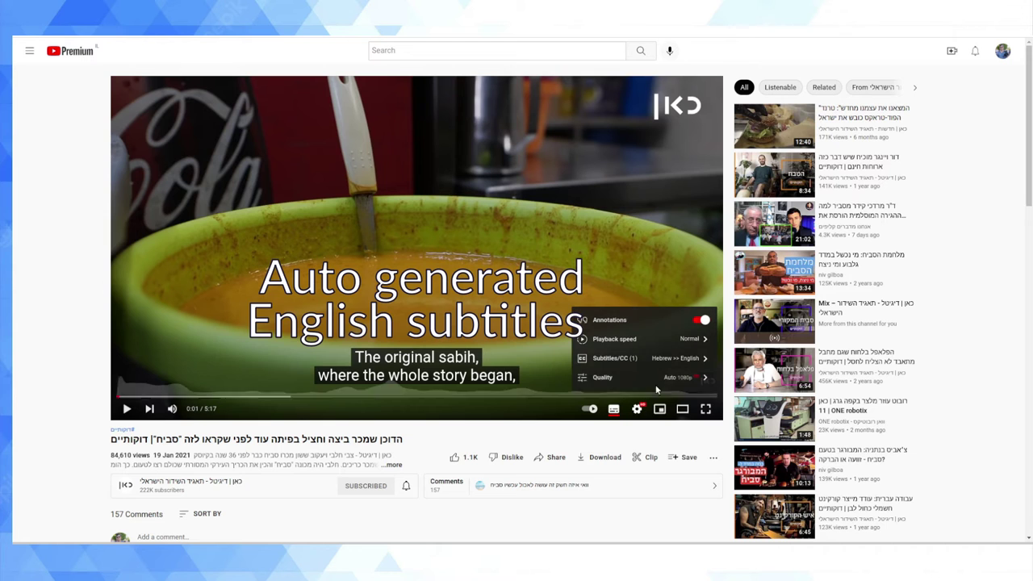
left_click(666, 361)
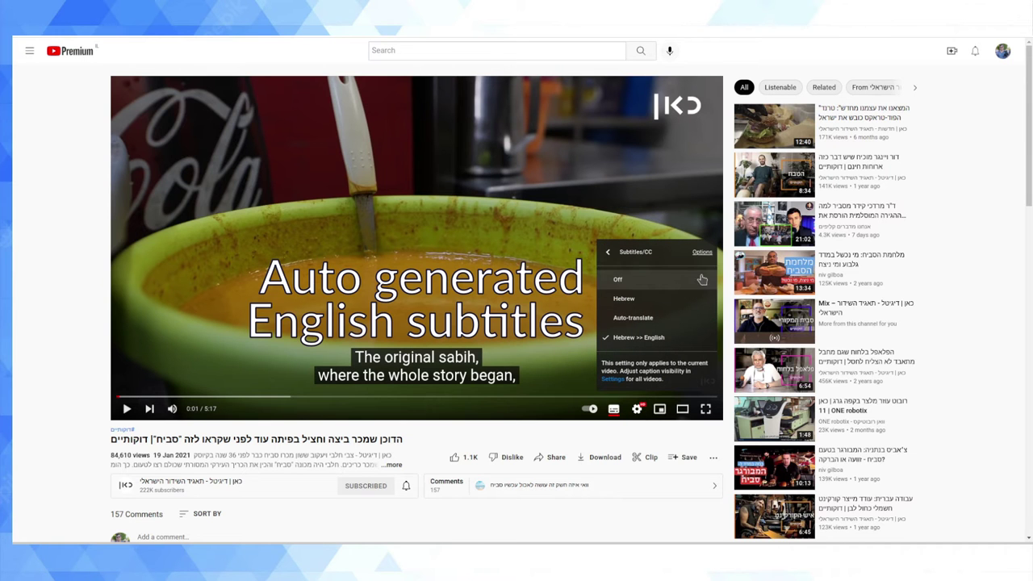
left_click(668, 318)
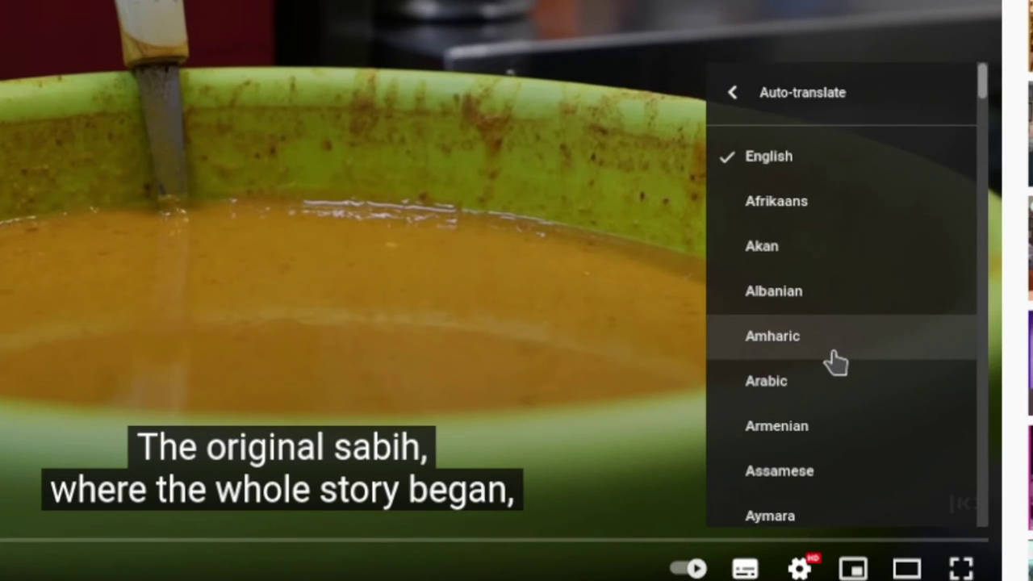
scroll(835, 363, "down", 20)
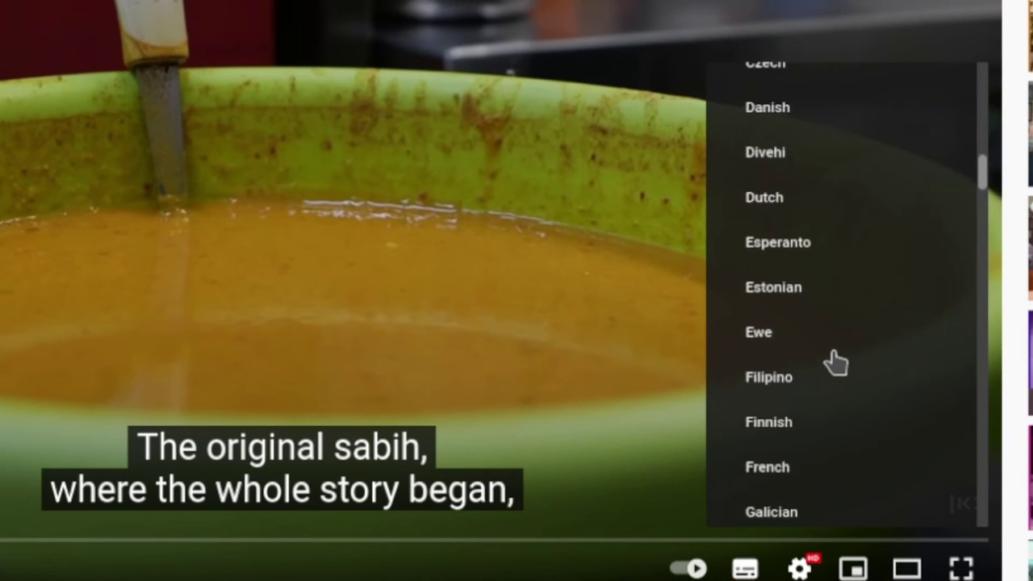
scroll(839, 363, "down", 2)
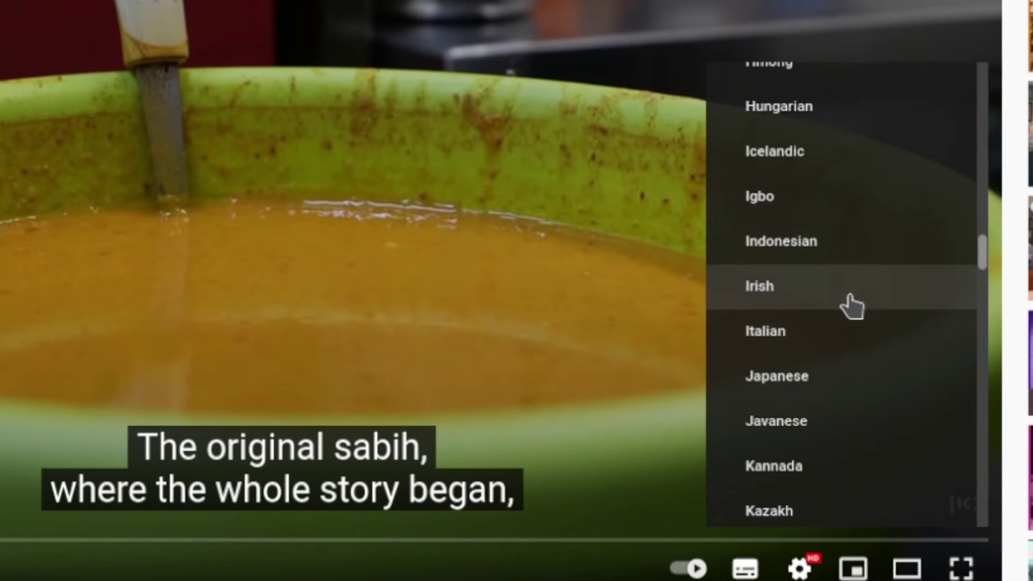
left_click(735, 307)
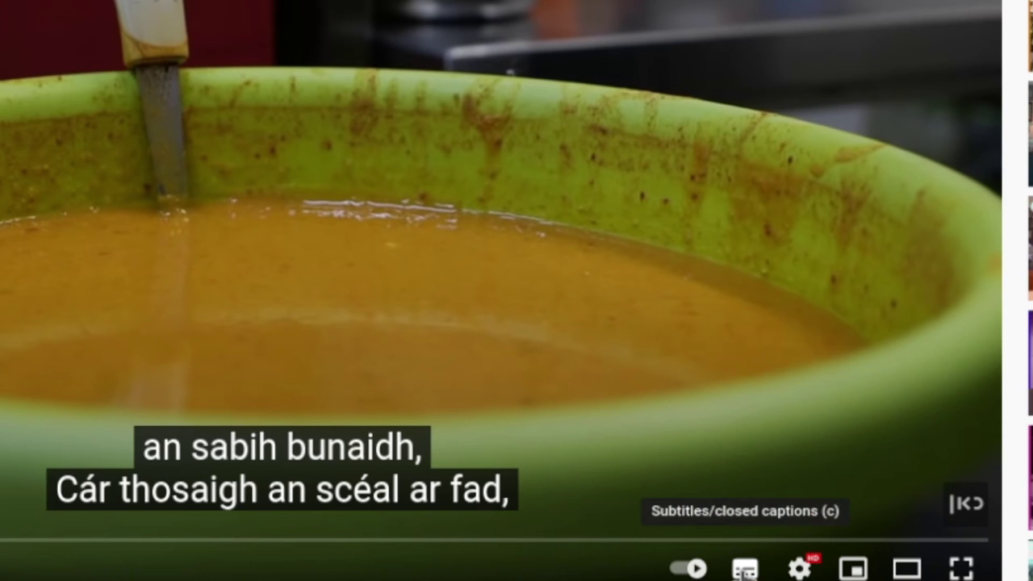
Set the Subtitles/CC auto-translate language back to English
left_click(799, 569)
left_click(796, 452)
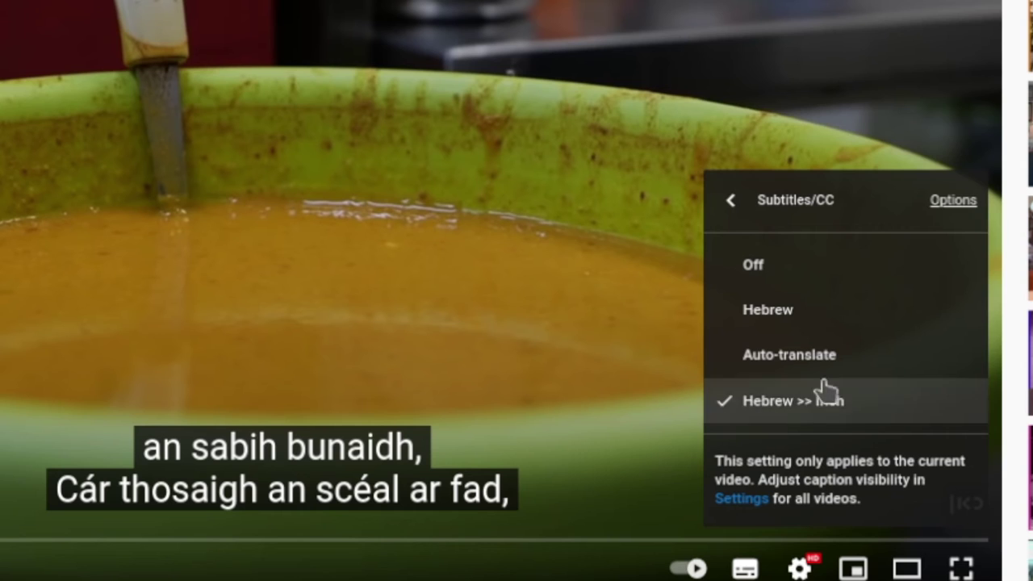
left_click(813, 350)
scroll(802, 387, "down", 15)
scroll(815, 306, "down", 1)
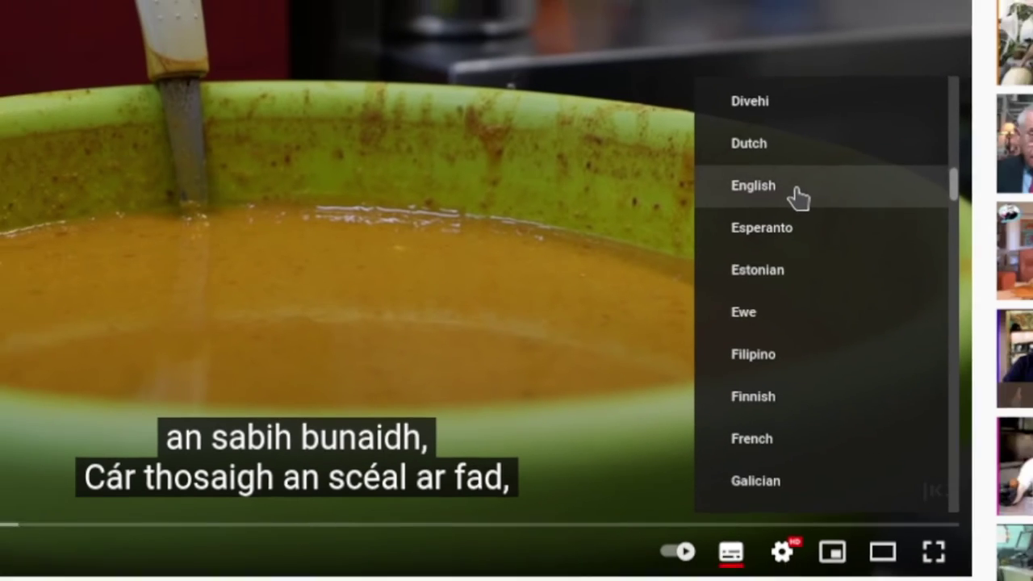
left_click(816, 190)
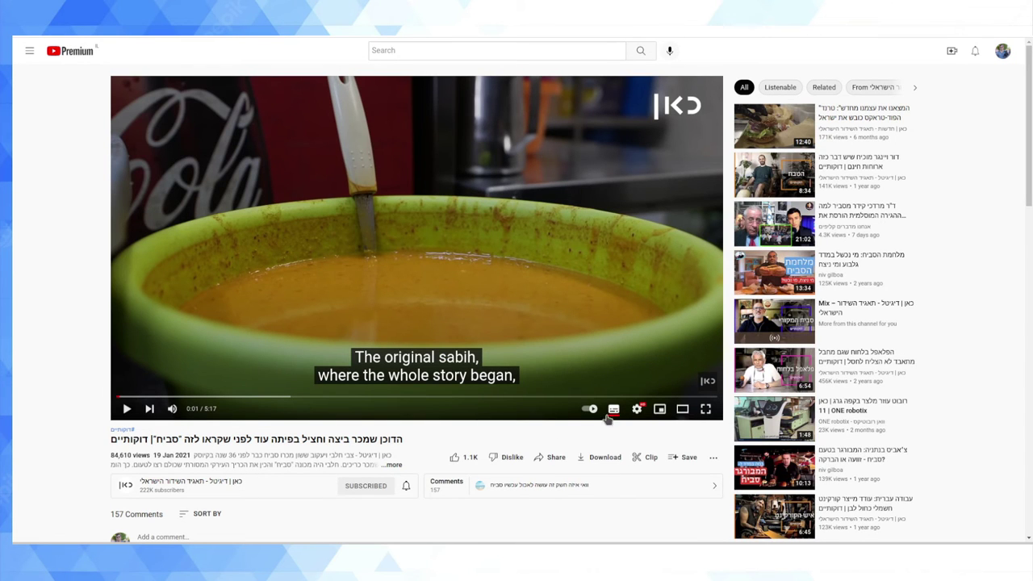
Review the subtitle language options in the player's Subtitles/CC settings
left_click(636, 409)
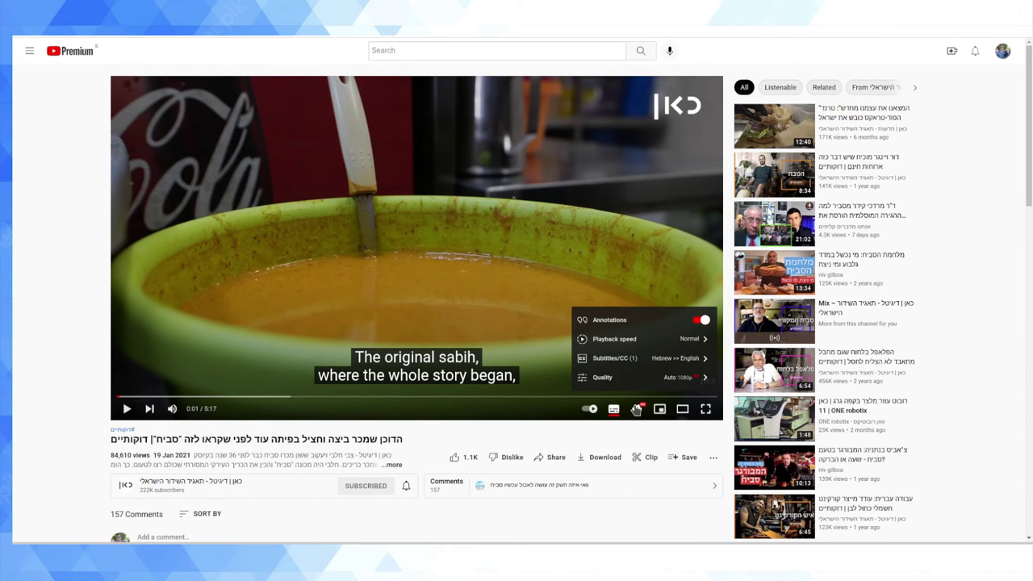
left_click(680, 357)
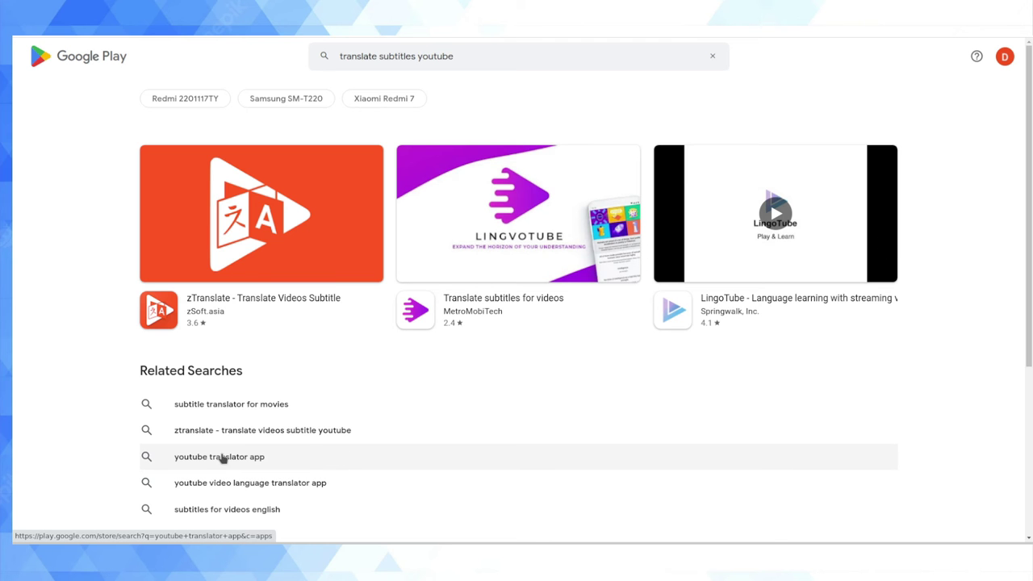
left_click(258, 214)
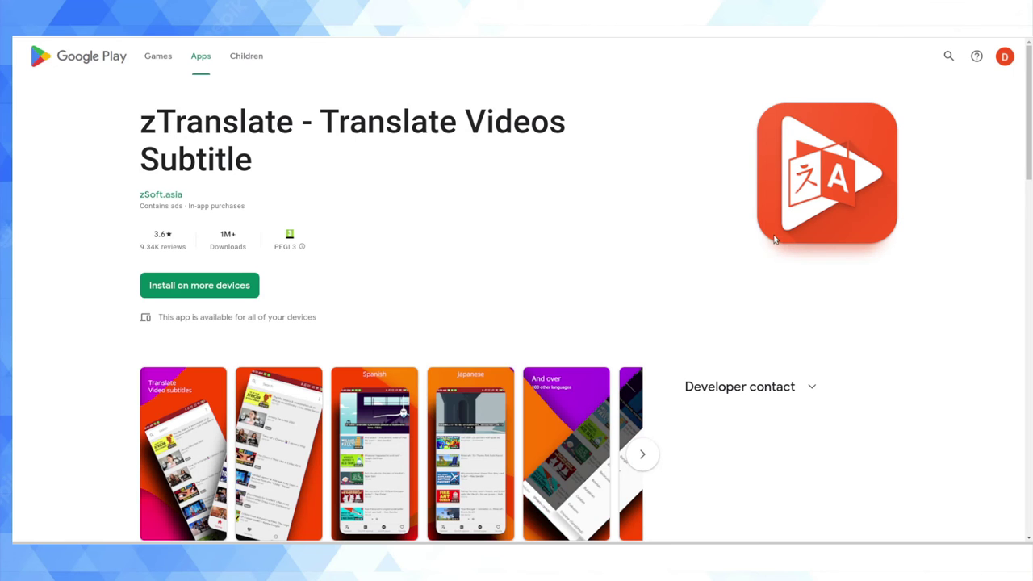
scroll(740, 229, "down", 2)
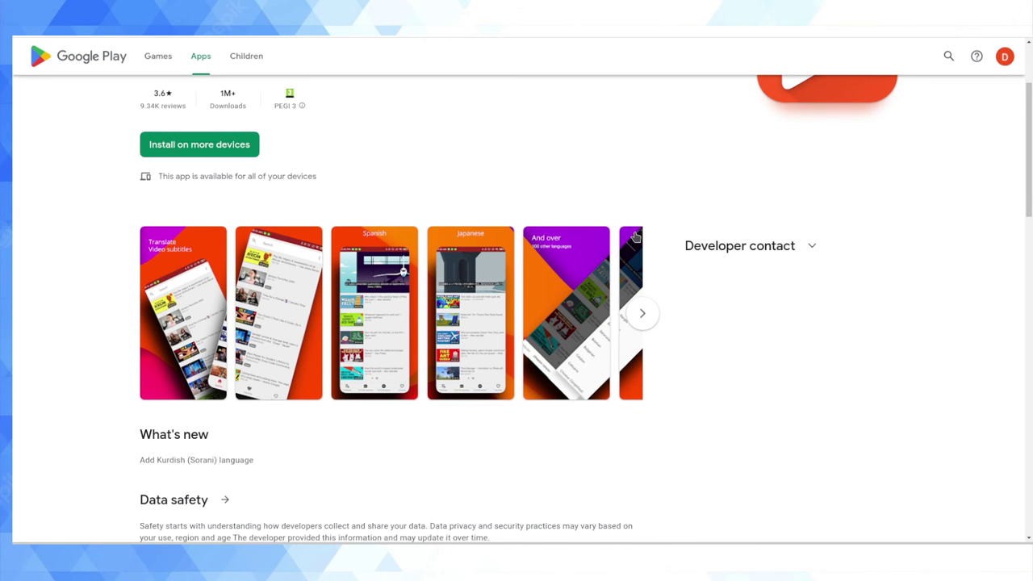
scroll(626, 236, "up", 1)
scroll(628, 236, "up", 1)
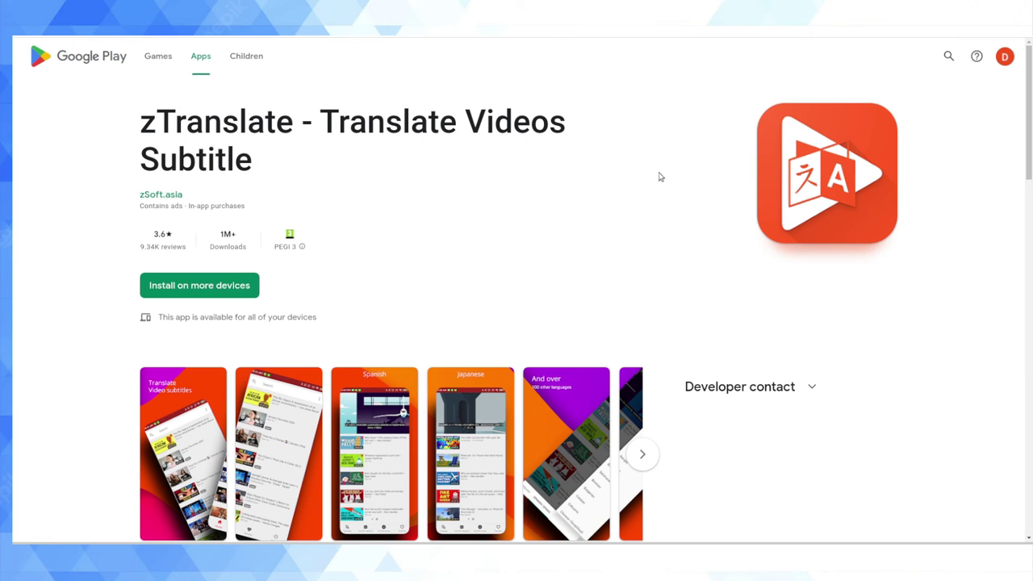
scroll(643, 200, "down", 3)
scroll(115, 104, "up", 3)
key("alt+Left")
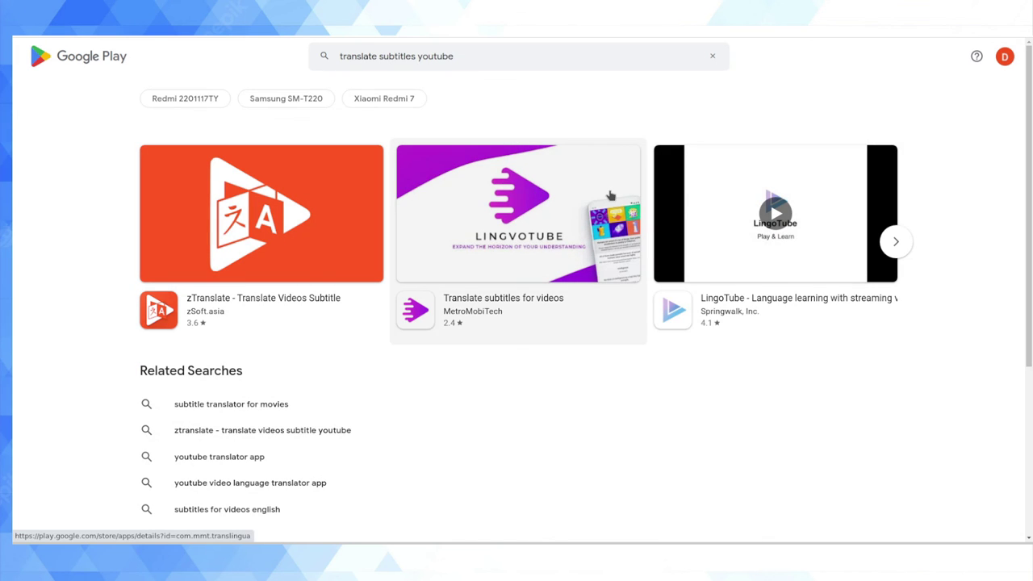